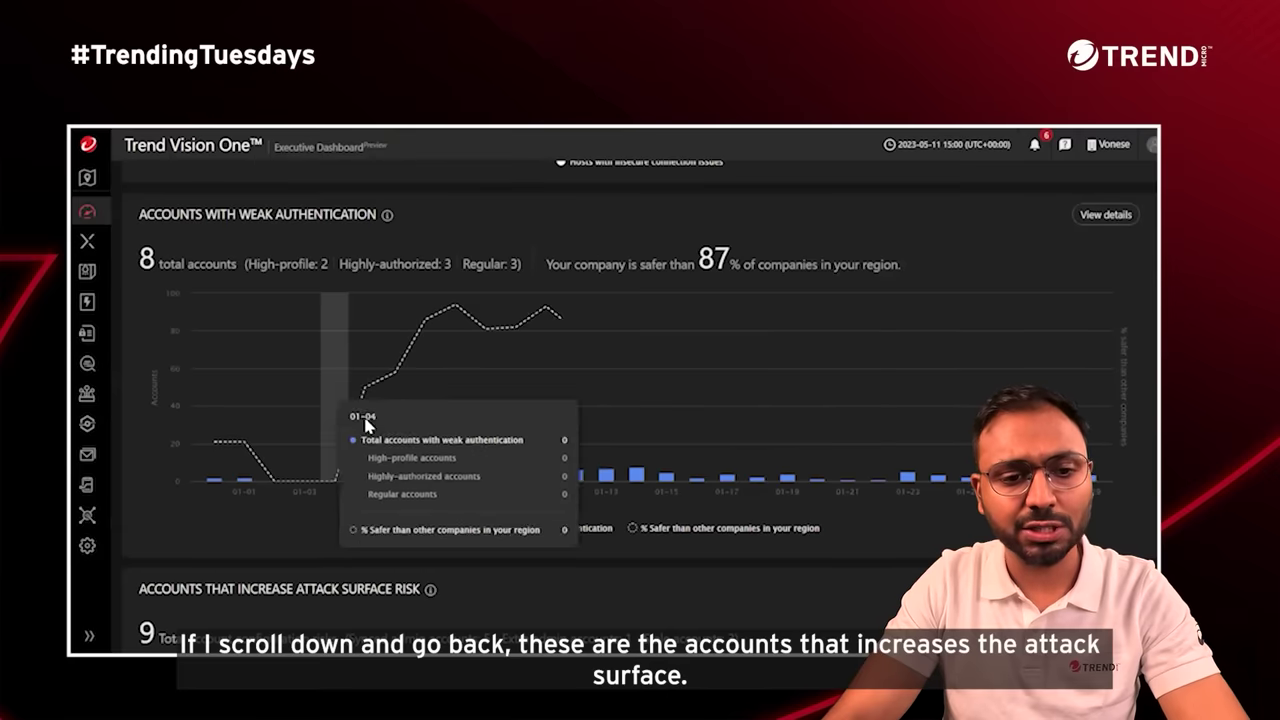
Step: Scroll to Accounts That Increase Attack Surface Risk and highlight the count of risky account configurations
scroll(363, 420, "down", 3)
scroll(363, 425, "down", 2)
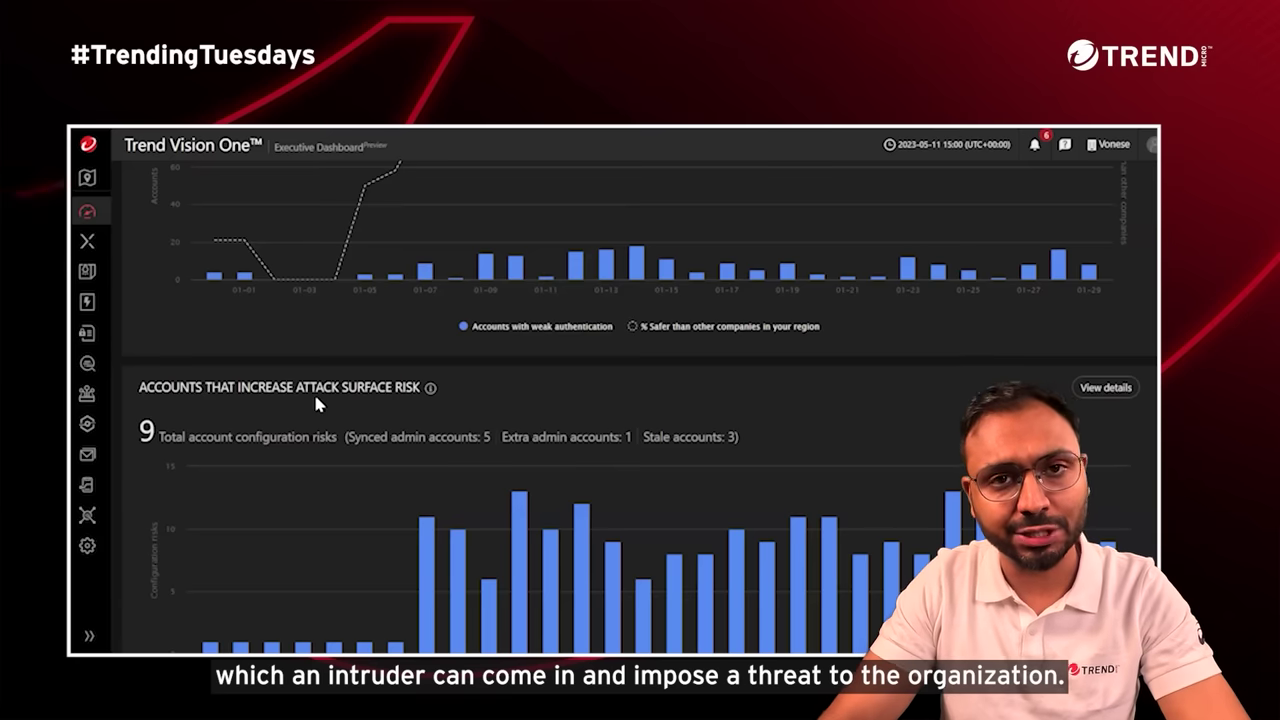
left_click_drag(139, 430, 190, 438)
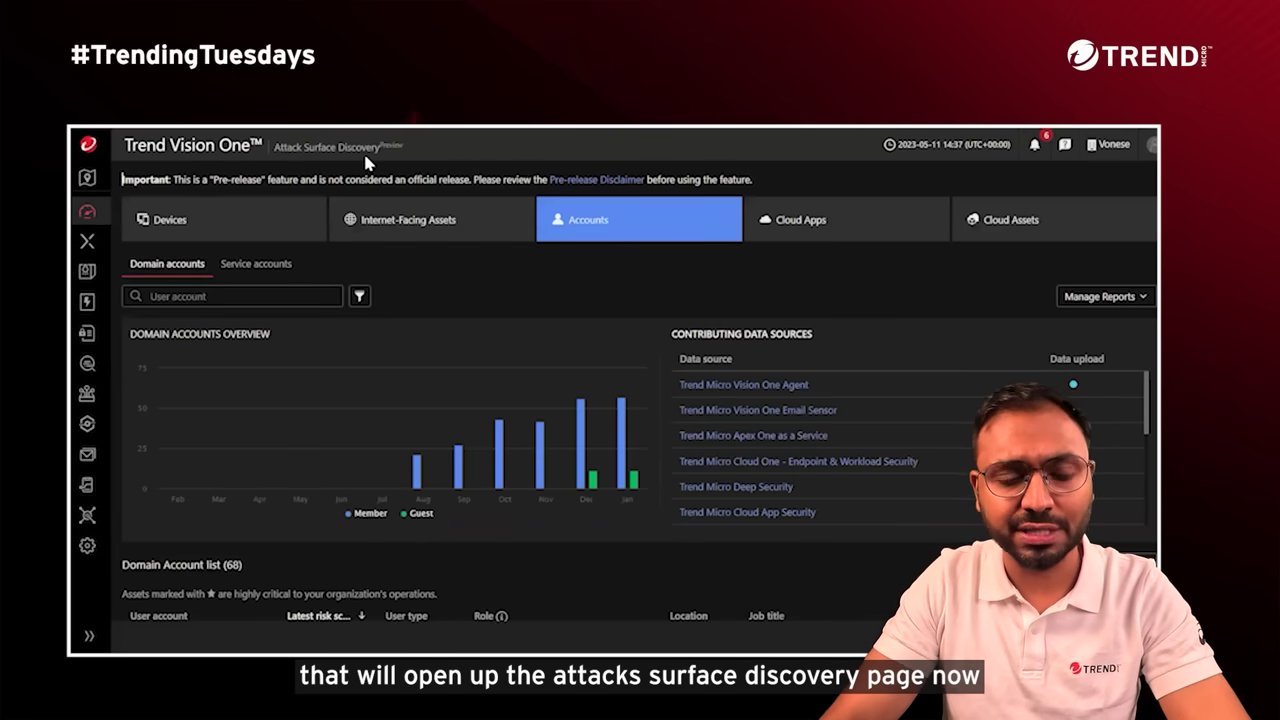
Step: Open the accounts inventory and scroll to the Domain Account list of 68 accounts, topped by a score of 81
left_click(597, 221)
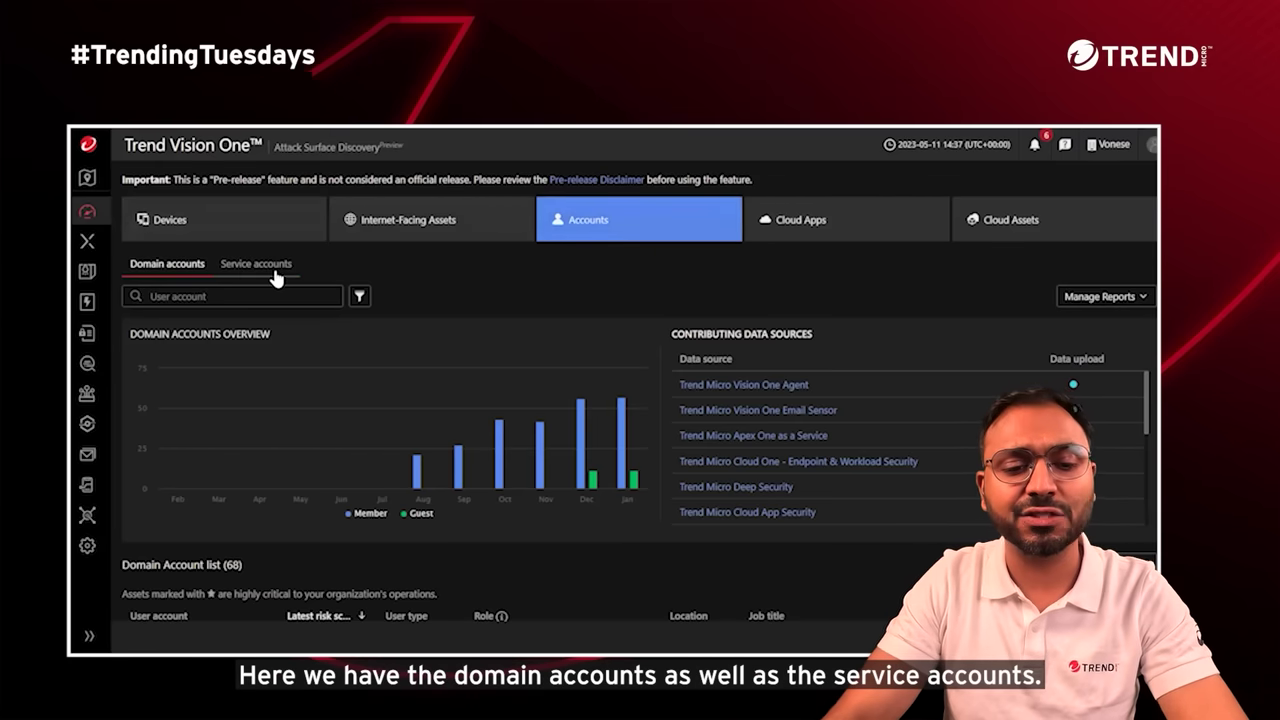
scroll(305, 335, "down", 3)
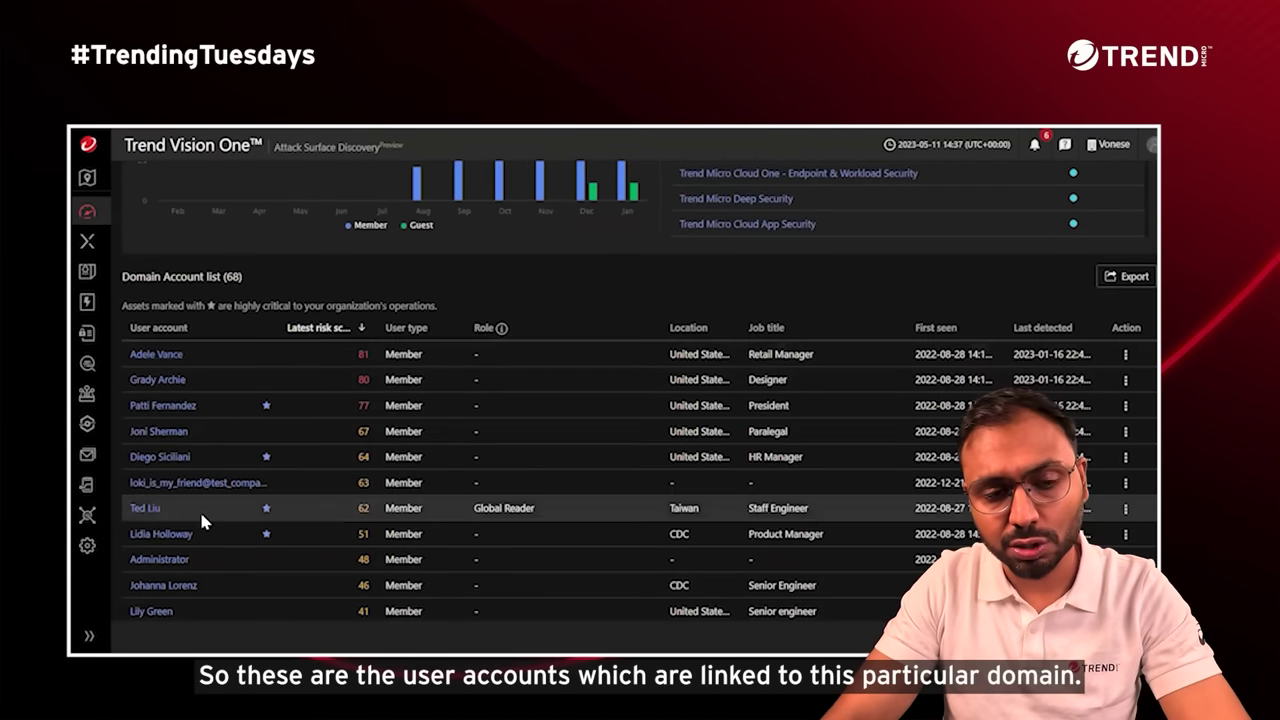
scroll(199, 495, "down", 1)
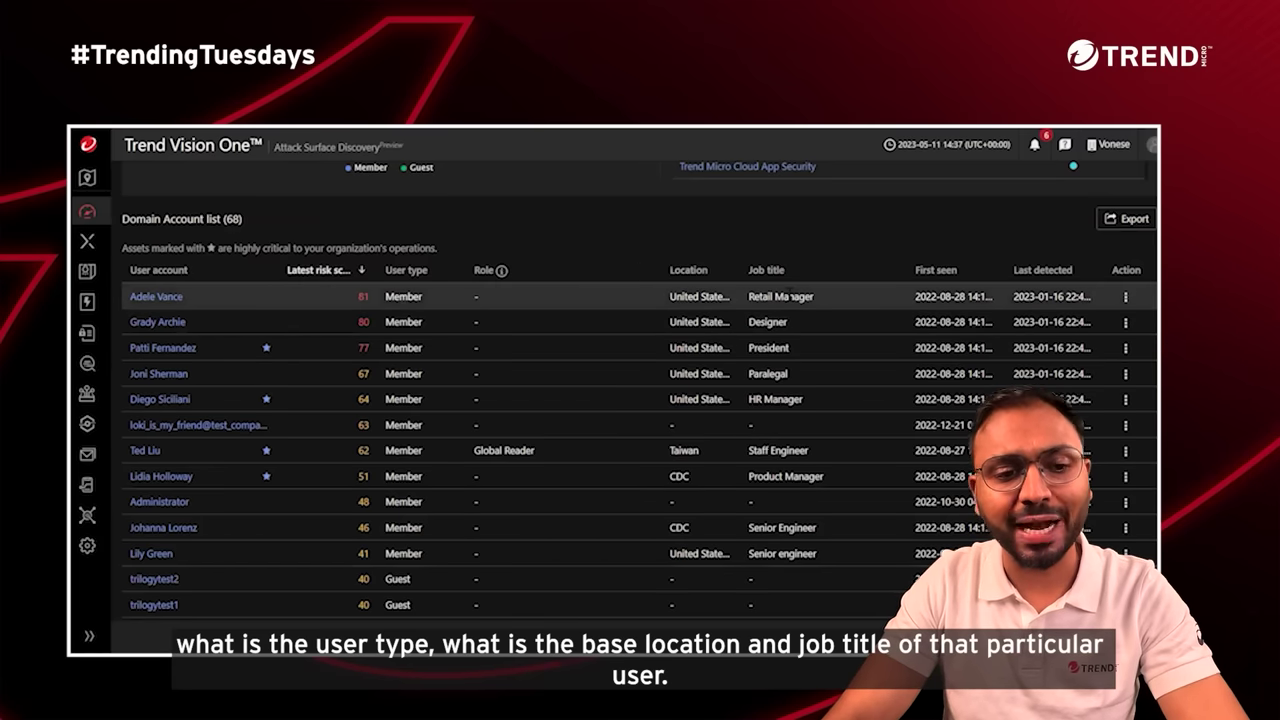
Step: Open the top-ranked account's risk assessment (score 71, high risk) and scroll to its Account Activity by Location map
left_click(160, 297)
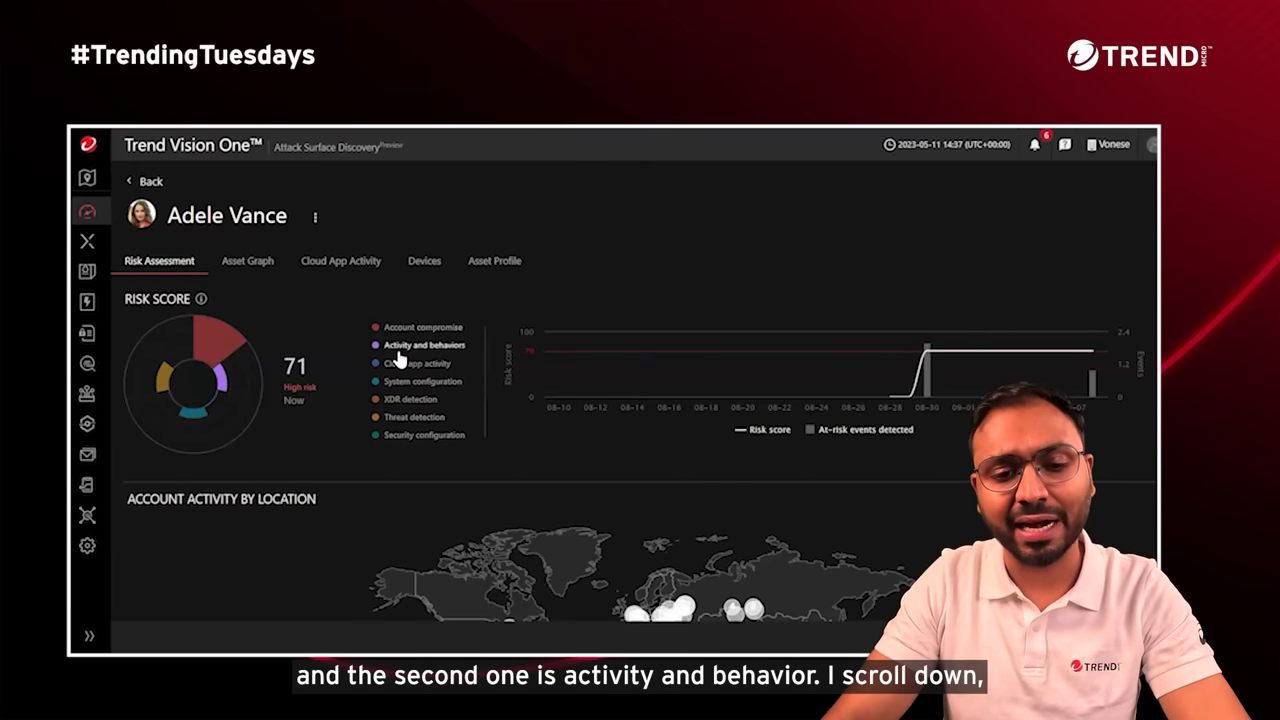
scroll(398, 360, "down", 3)
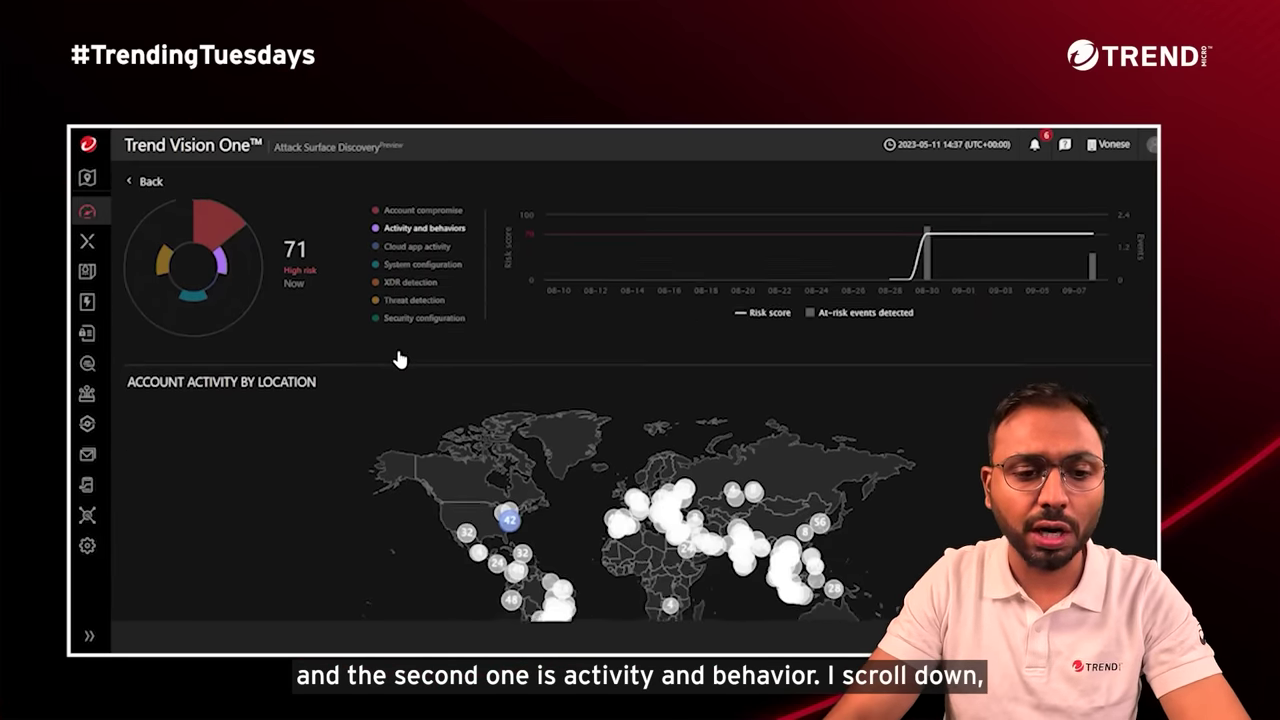
scroll(398, 360, "down", 1)
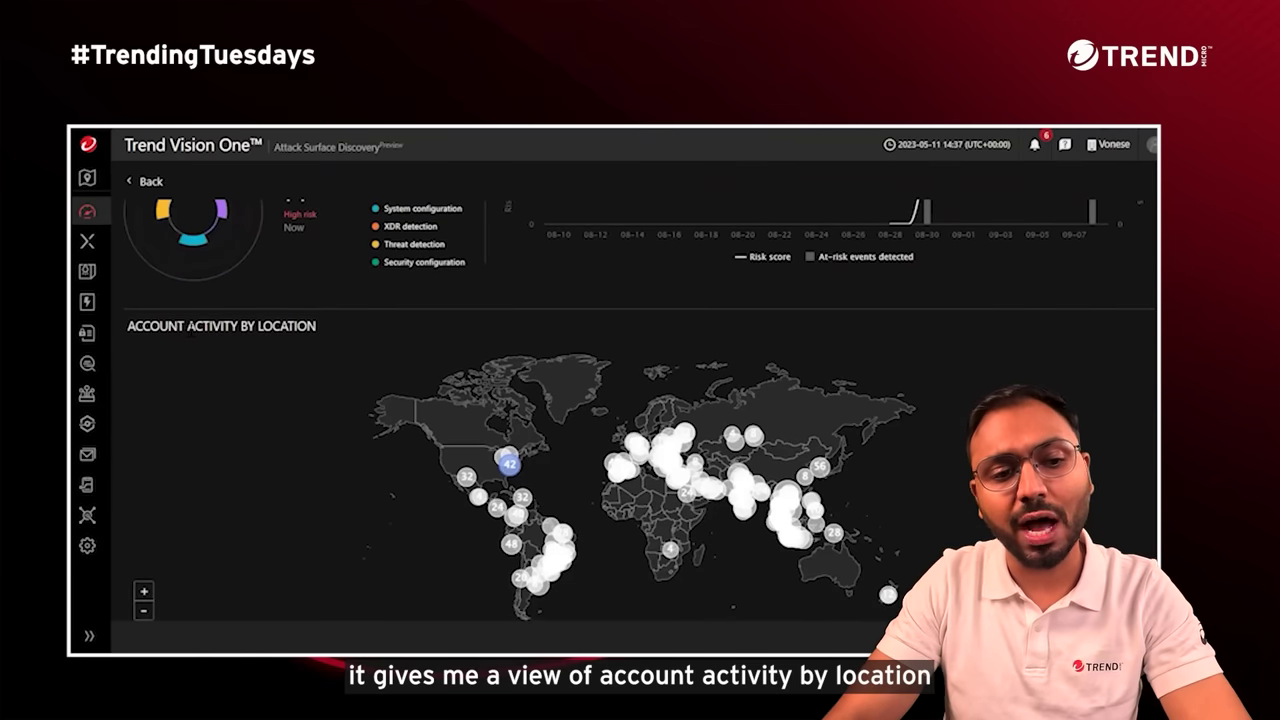
scroll(300, 345, "down", 2)
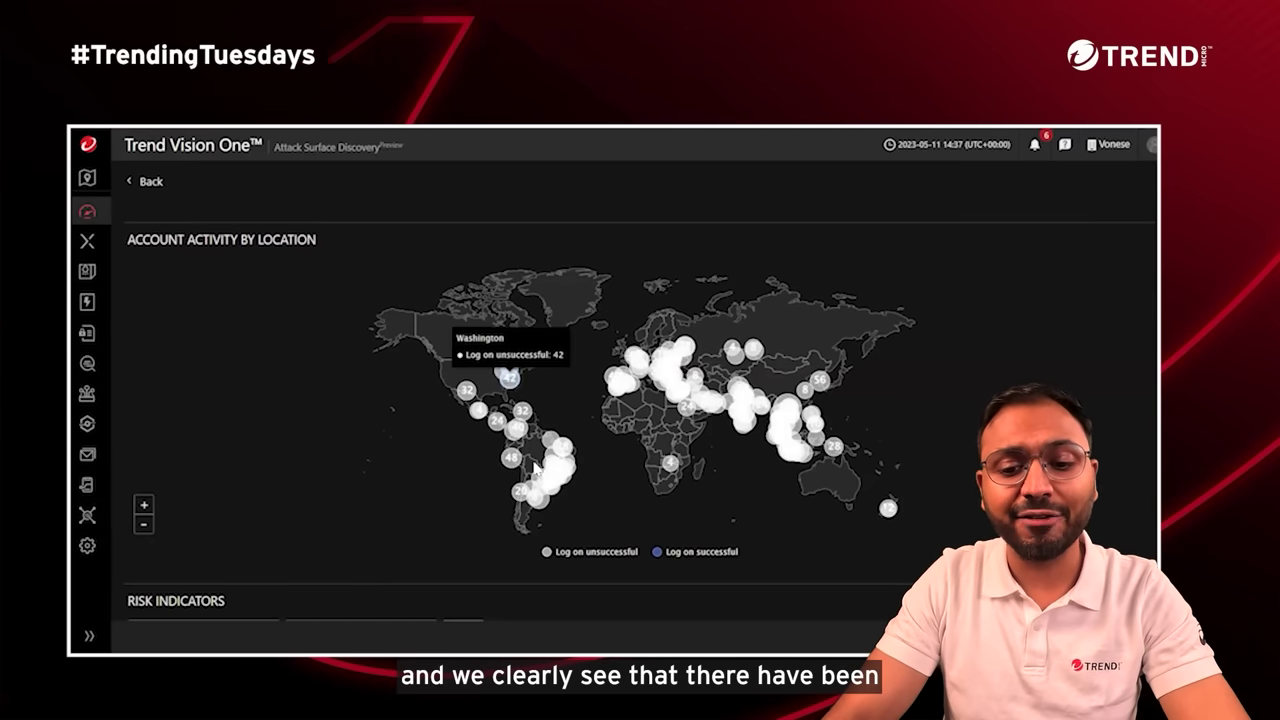
mouse_move(557, 505)
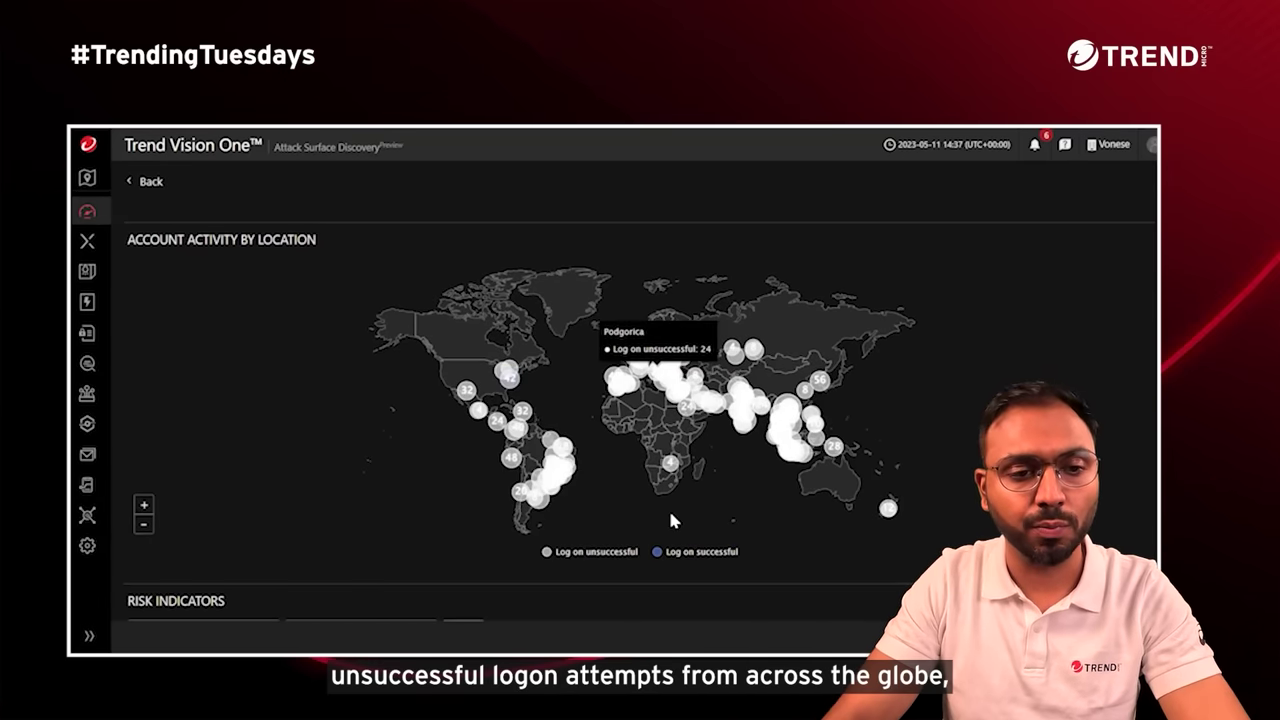
scroll(670, 512, "down", 2)
scroll(670, 517, "down", 5)
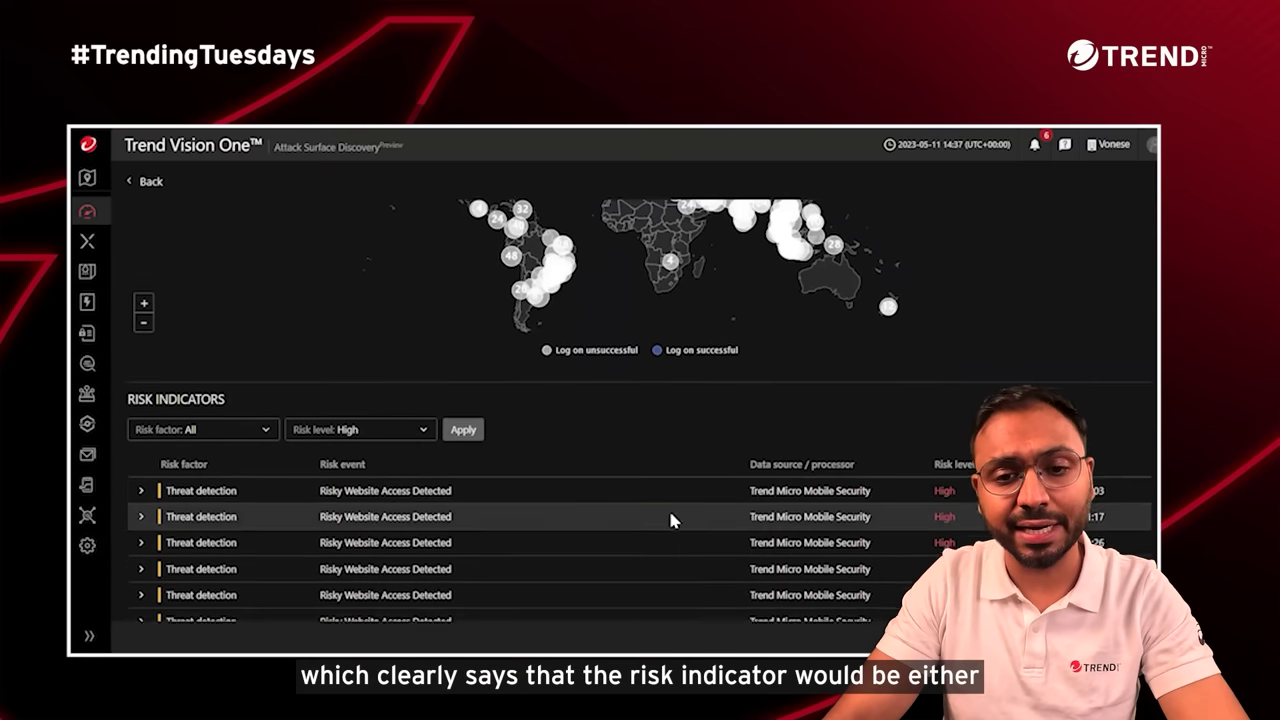
scroll(671, 519, "down", 4)
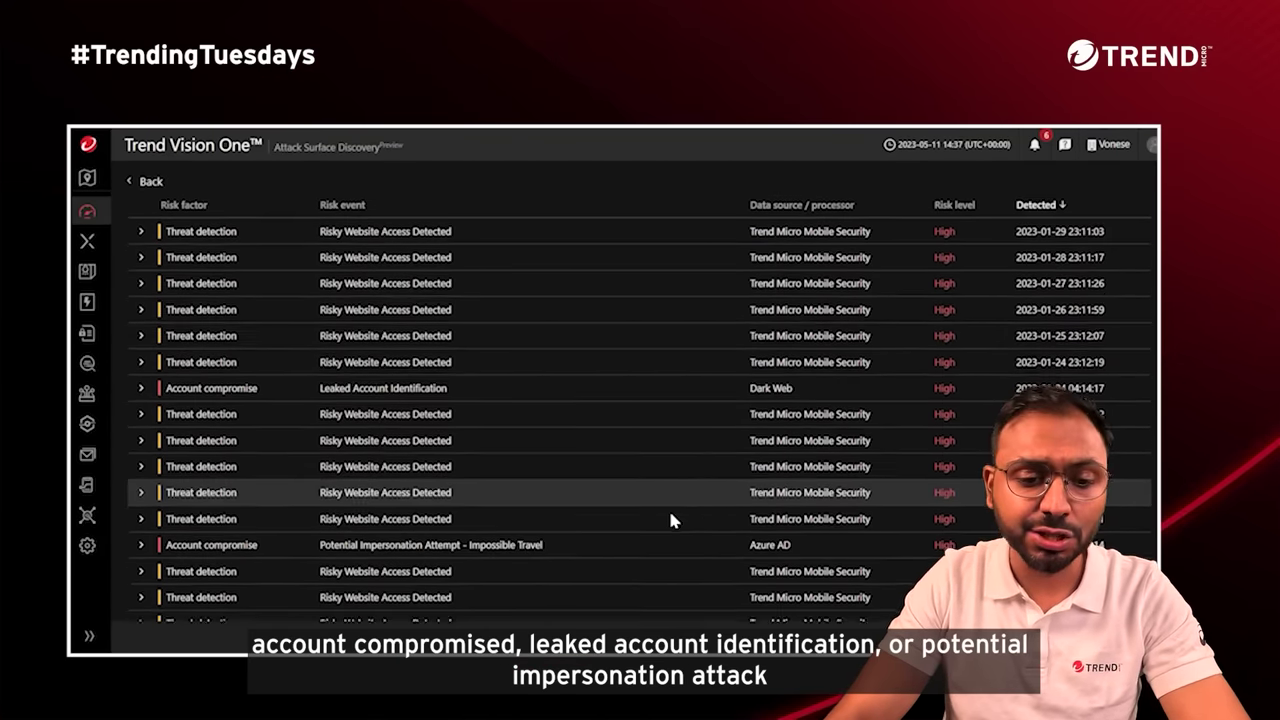
scroll(570, 541, "down", 2)
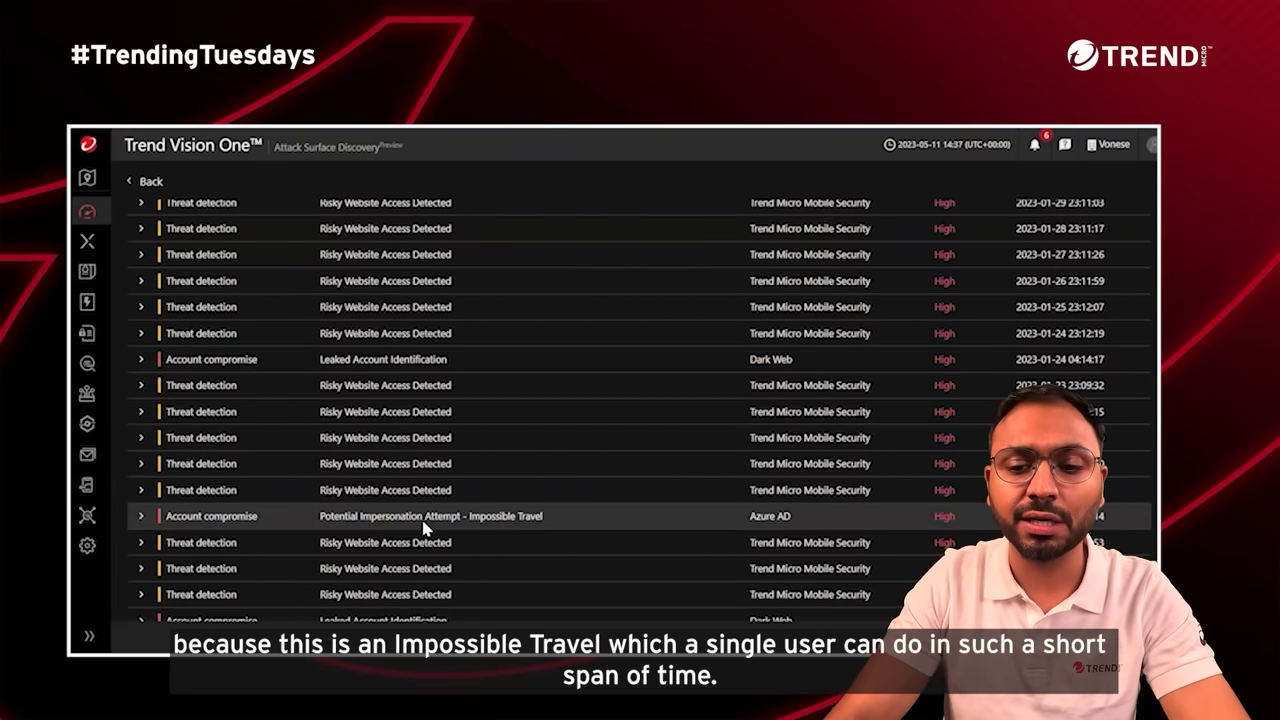
scroll(487, 458, "up", 4)
scroll(485, 460, "down", 4)
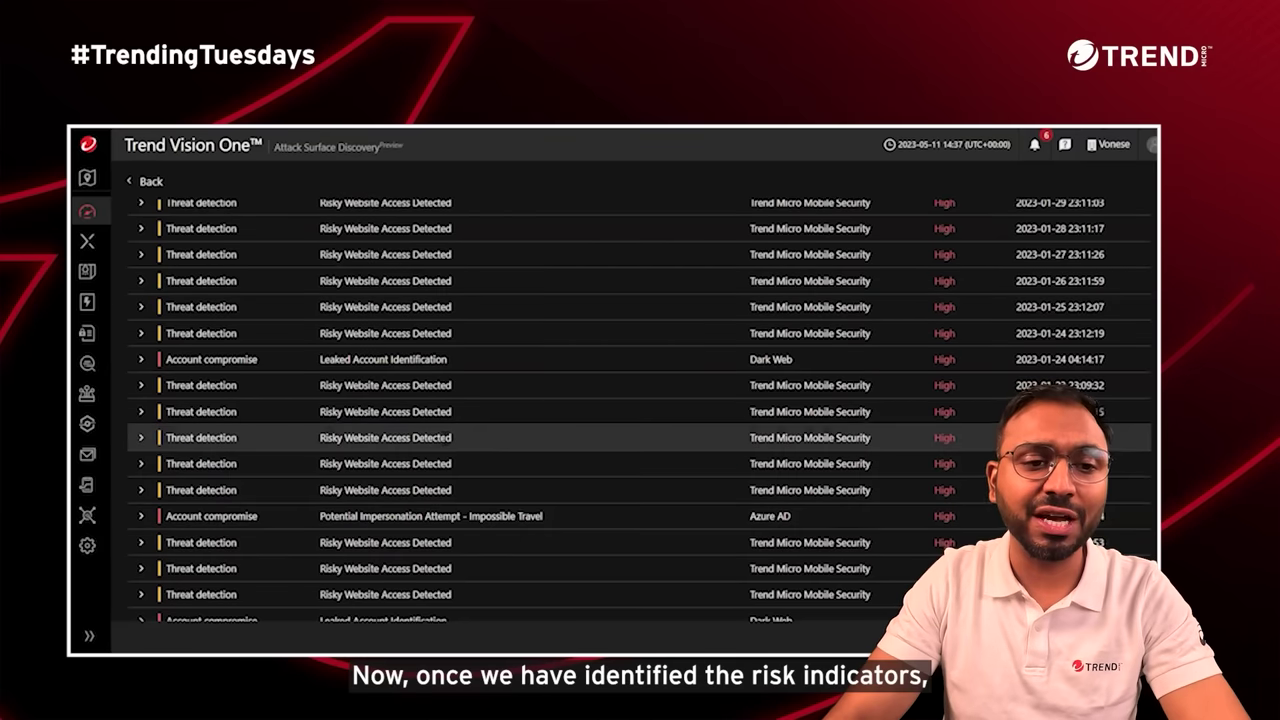
scroll(309, 503, "up", 2)
scroll(640, 410, "up", 10)
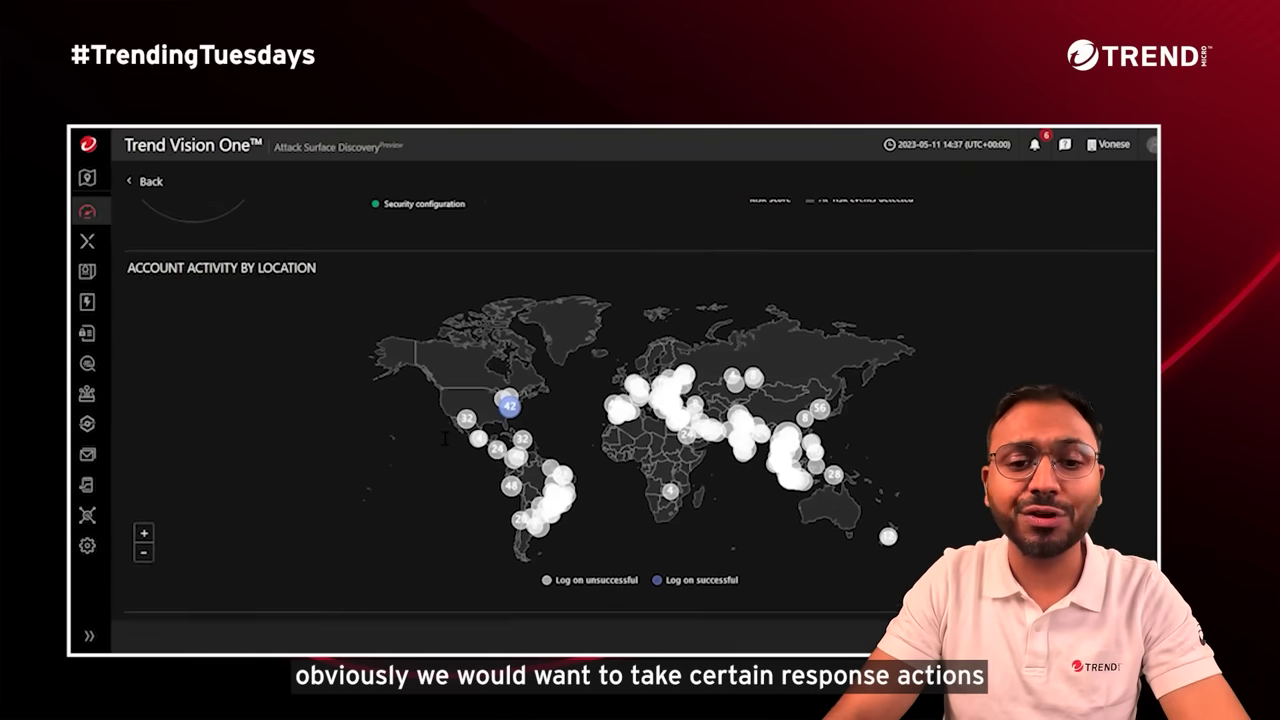
scroll(640, 400, "up", 3)
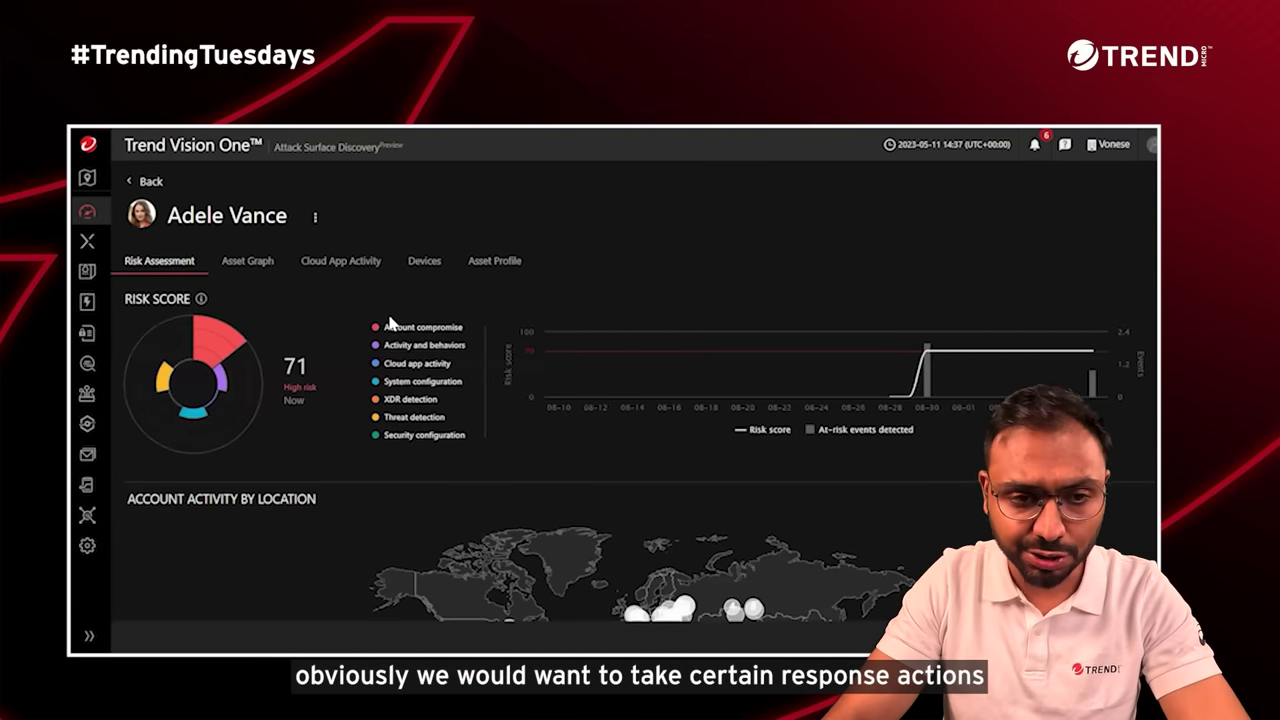
left_click(317, 222)
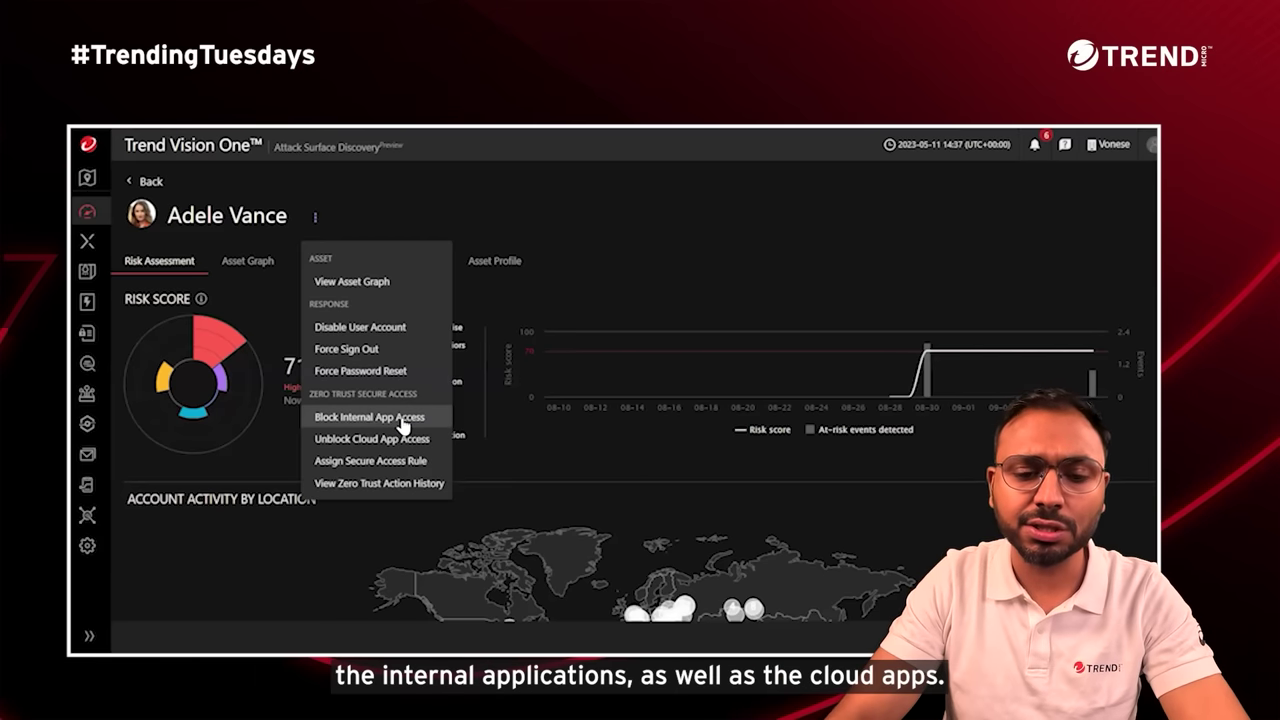
left_click(471, 175)
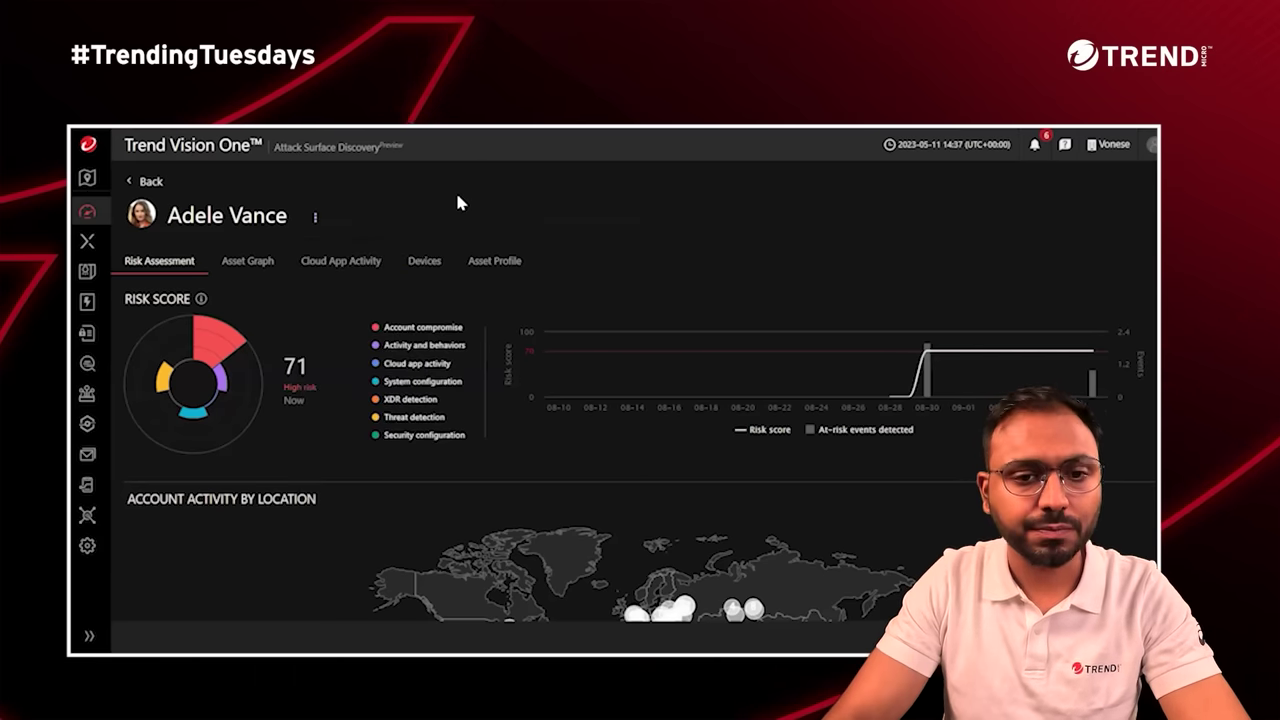
Step: Review the Asset Profile's Basic, Activity, Usage and Email sections, showing Medium asset criticality
left_click(507, 266)
scroll(546, 372, "down", 1)
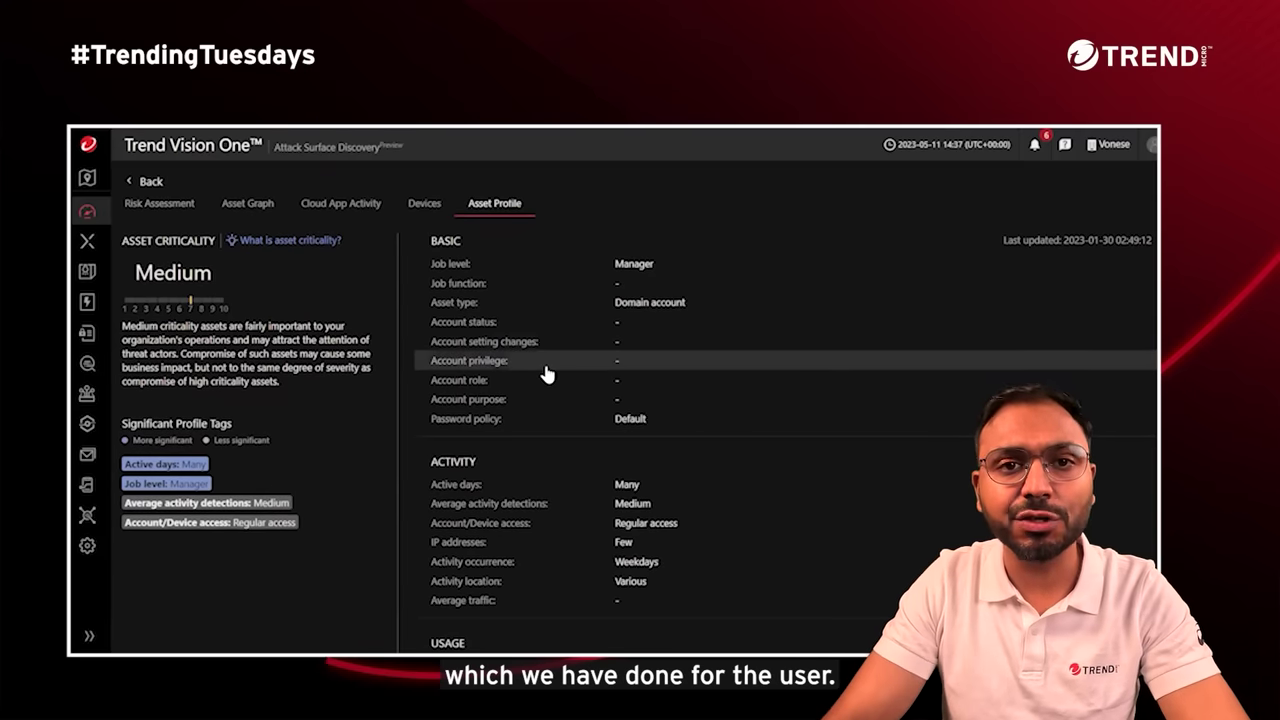
scroll(546, 374, "down", 2)
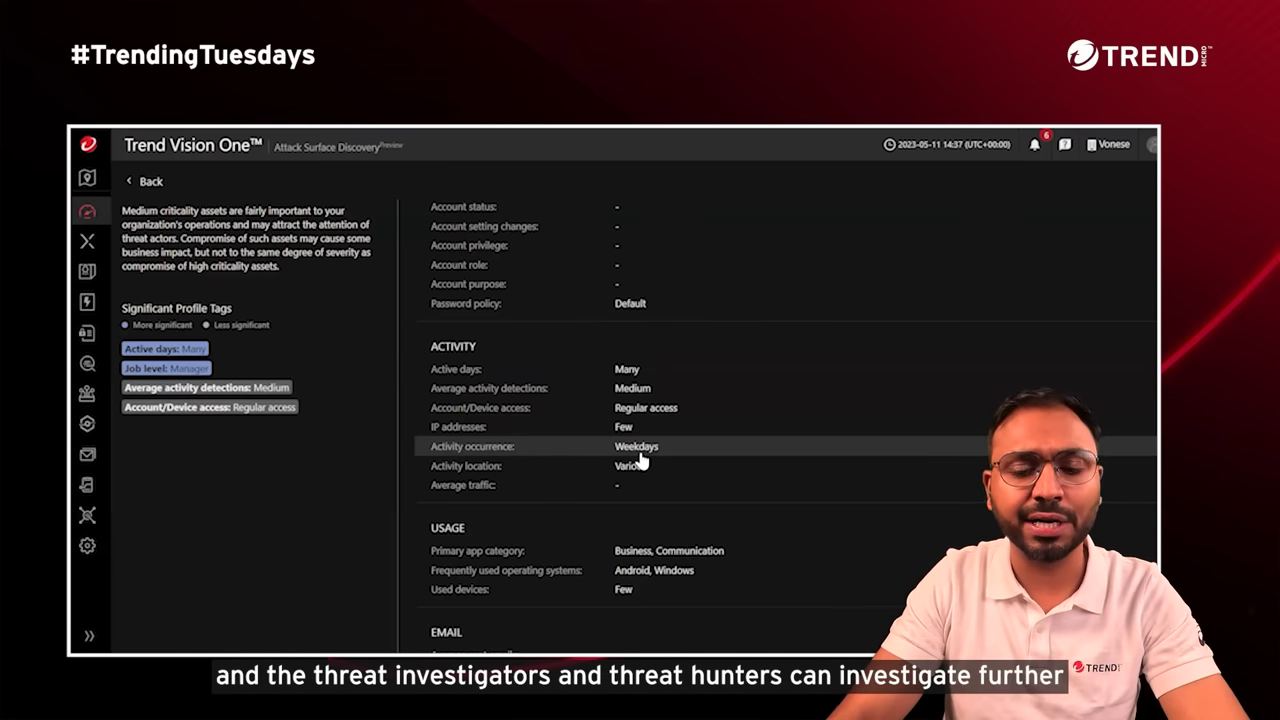
scroll(641, 458, "down", 1)
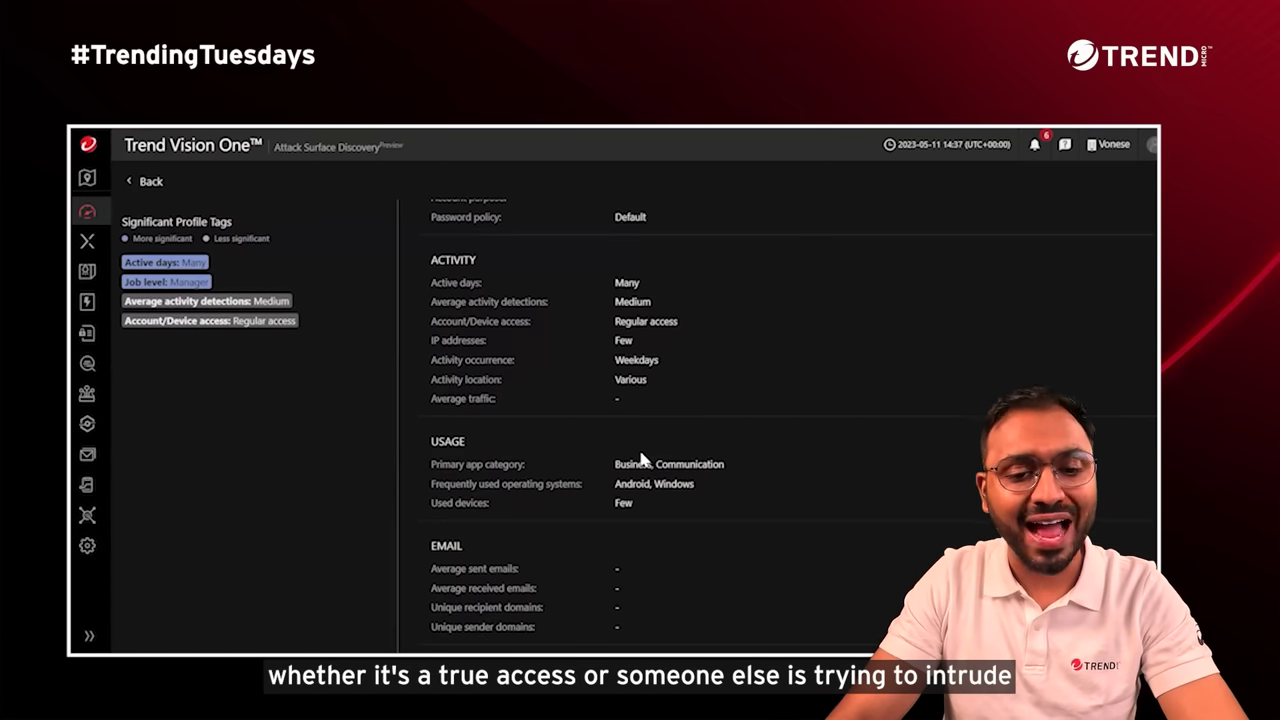
scroll(641, 458, "down", 1)
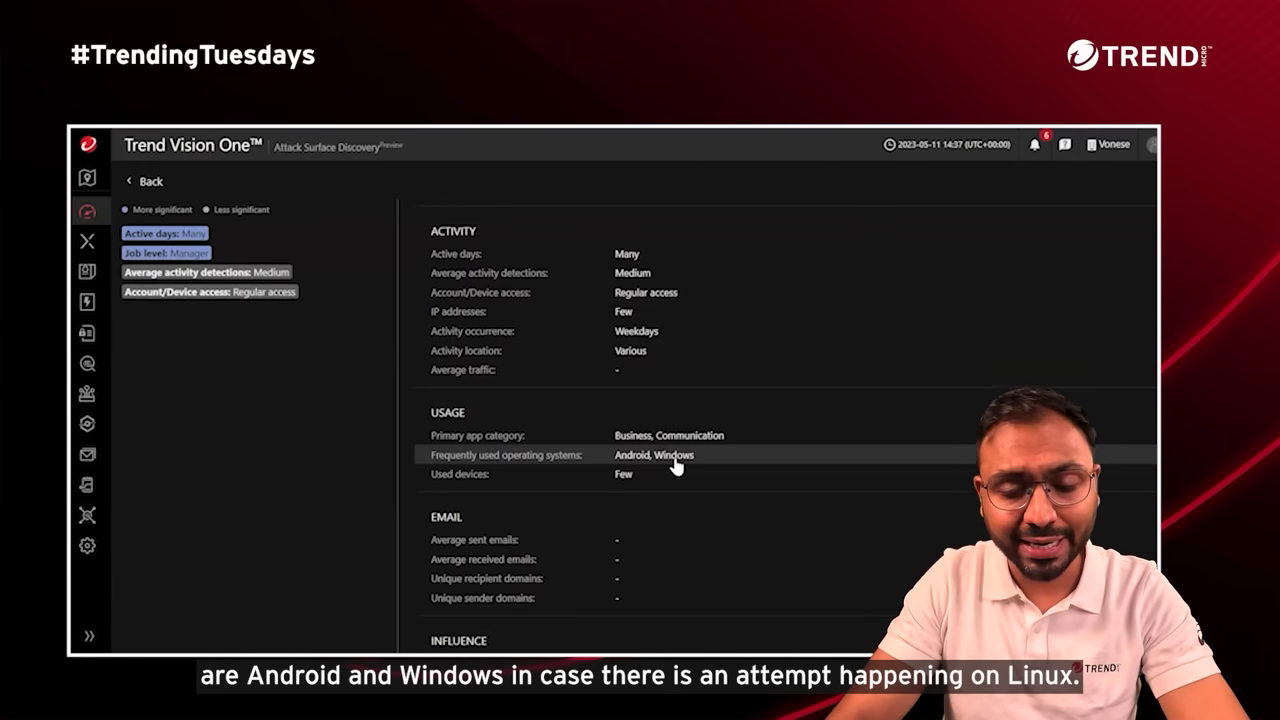
scroll(676, 465, "up", 5)
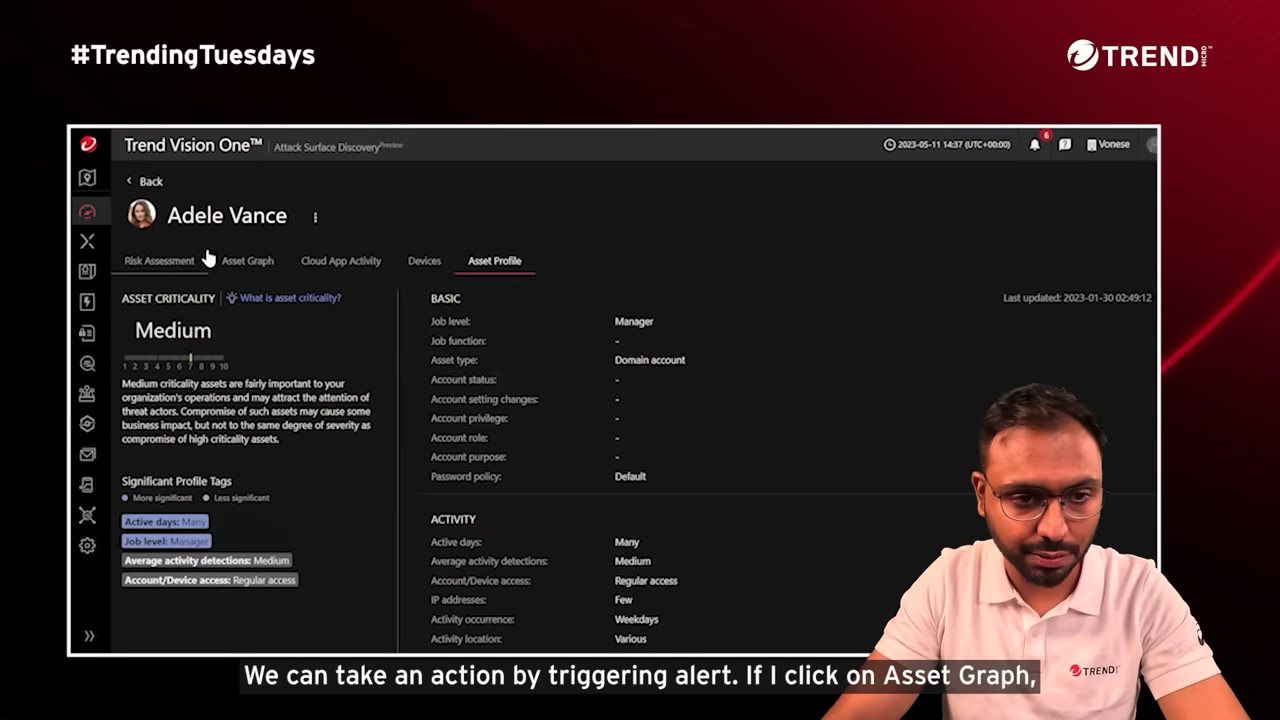
Step: Show the Asset Graph and drag the account node left with its managed group node beneath it
left_click(249, 266)
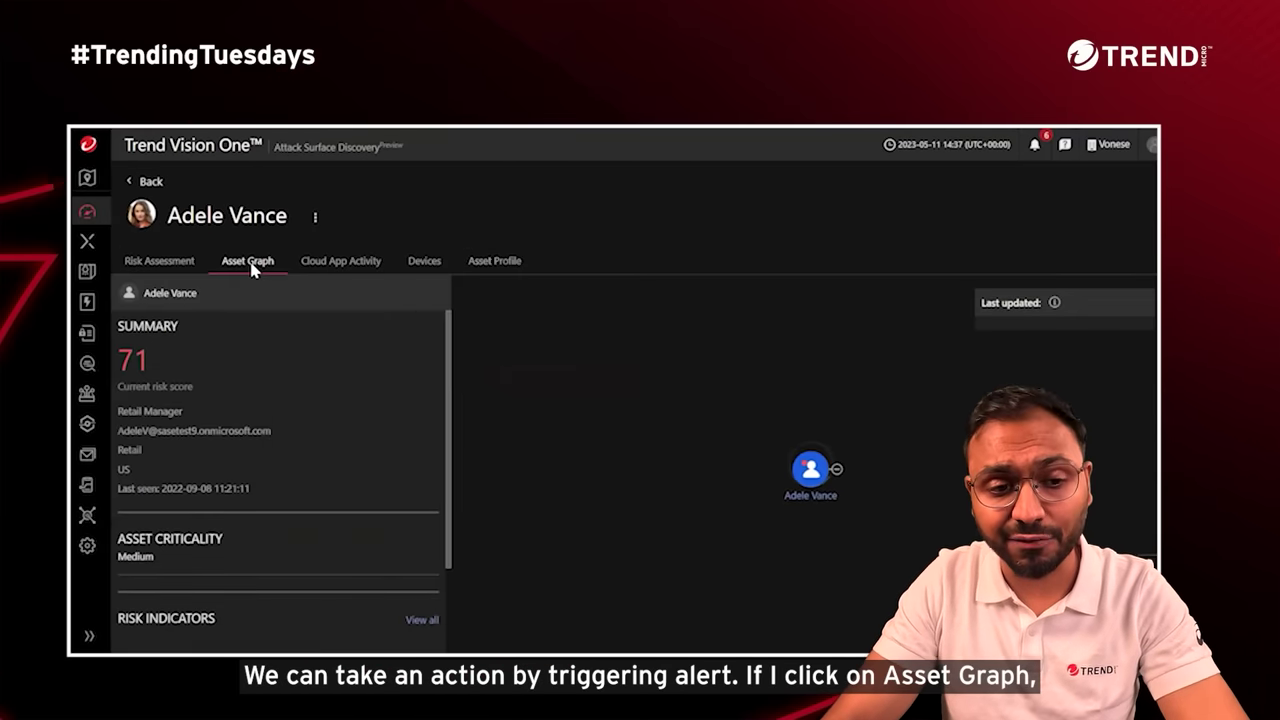
left_click_drag(916, 466, 661, 478)
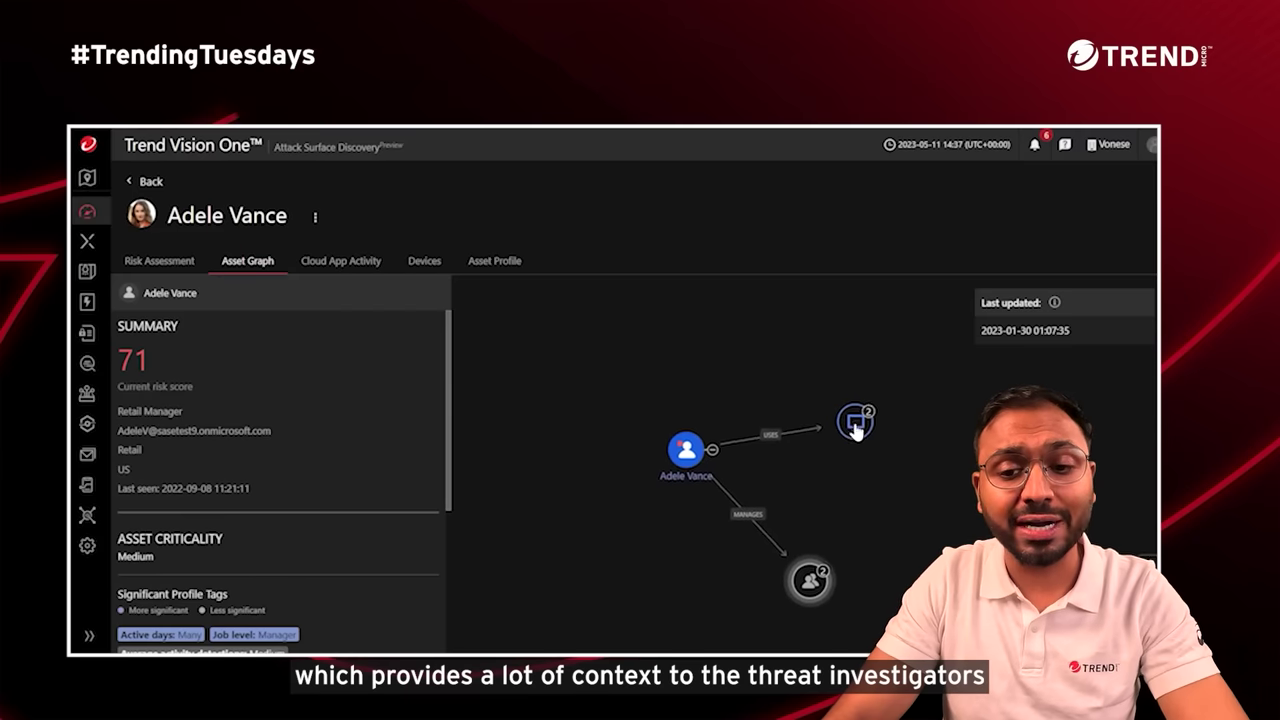
left_click_drag(800, 583, 680, 570)
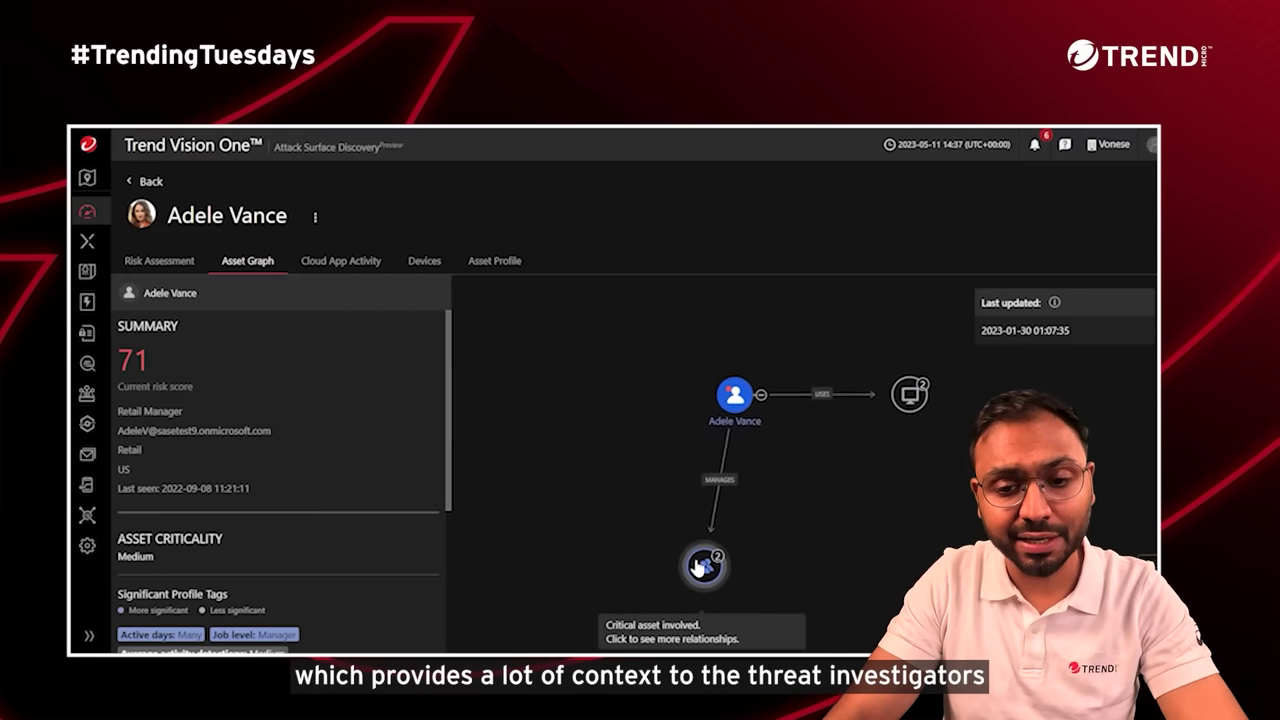